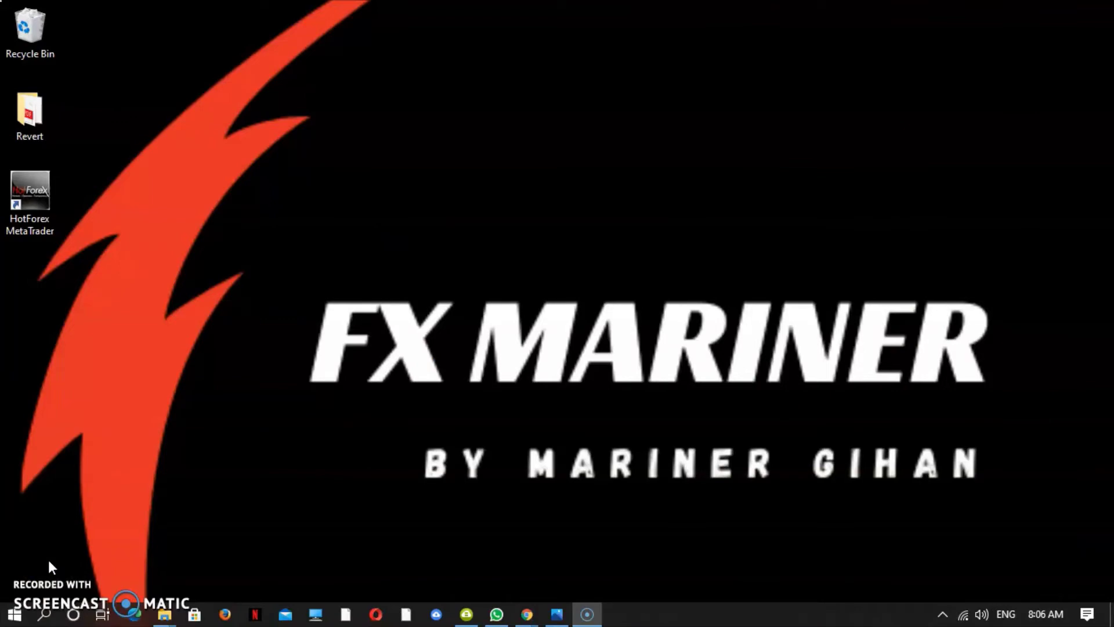
- Select the HotForex MetaTrader shortcut on the Windows desktop
{"action": "left_click", "coordinate": [18, 208]}
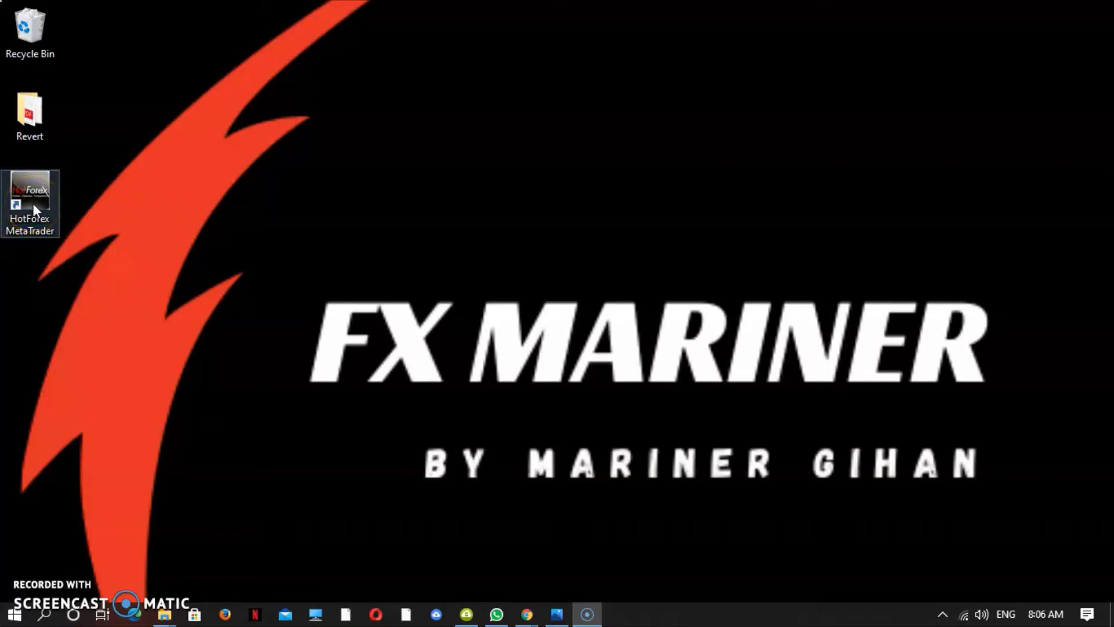
- Launch HotForex MetaTrader, show open trades in the Trade tab, and open Tools > Options
{"action": "double_click", "coordinate": [32, 204]}
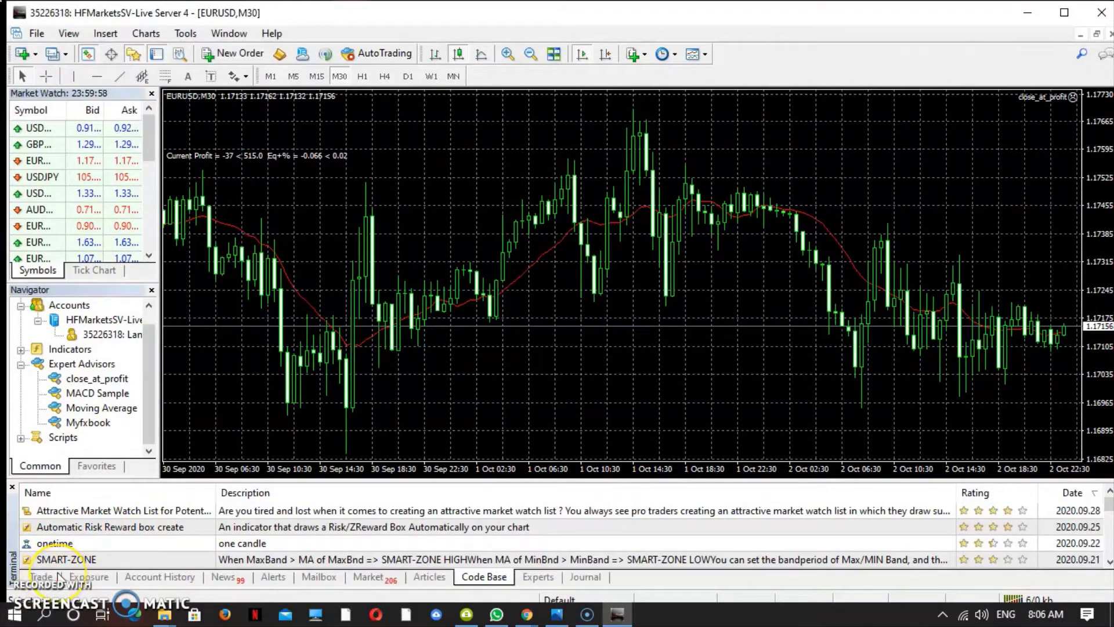
{"action": "left_click", "coordinate": [43, 577]}
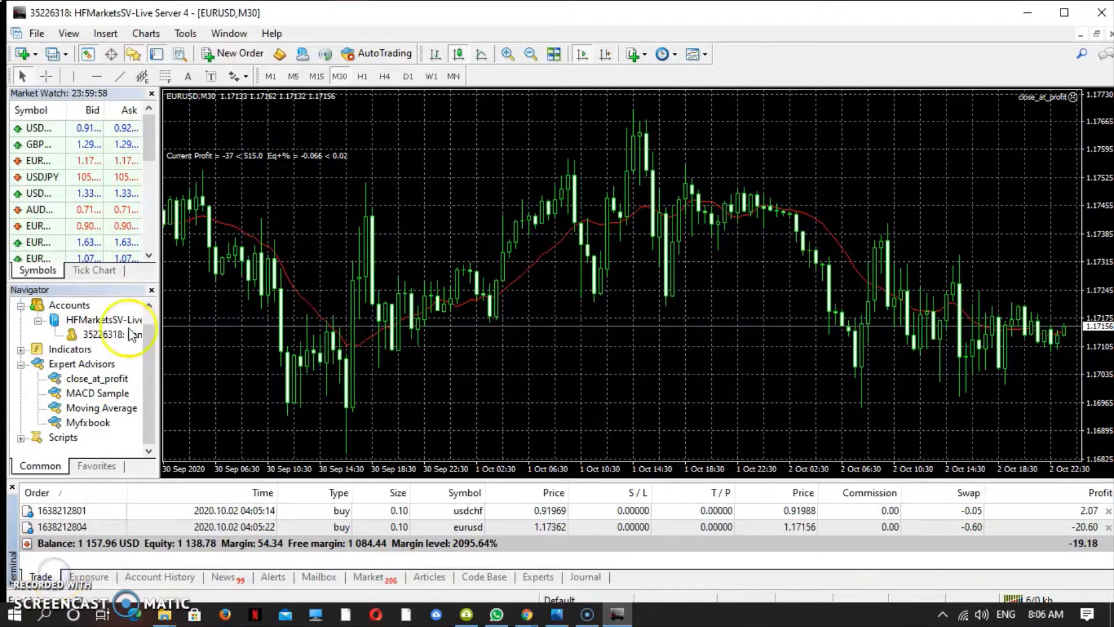
{"action": "left_click", "coordinate": [190, 40]}
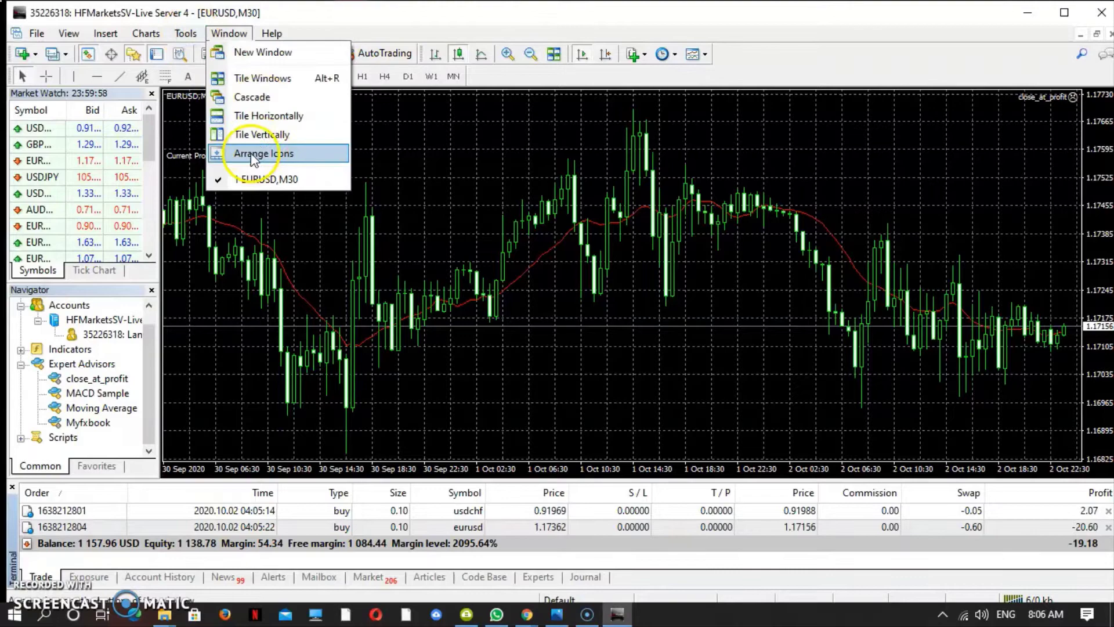
{"action": "left_click", "coordinate": [183, 145]}
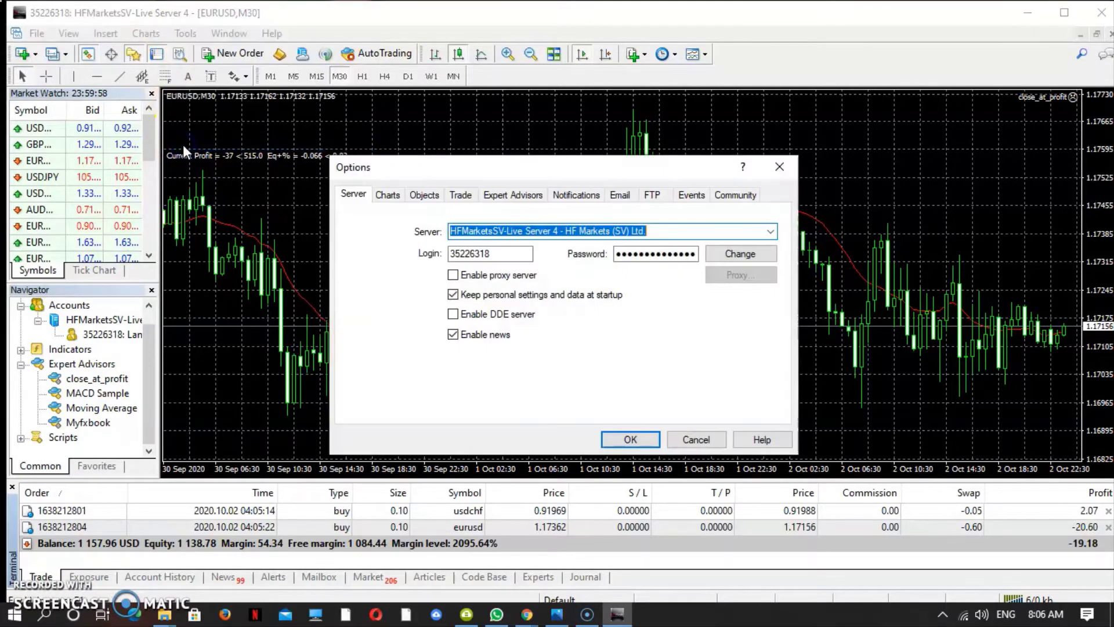
- On the Server tab, start the account password change with the Change button
{"action": "left_click", "coordinate": [355, 199]}
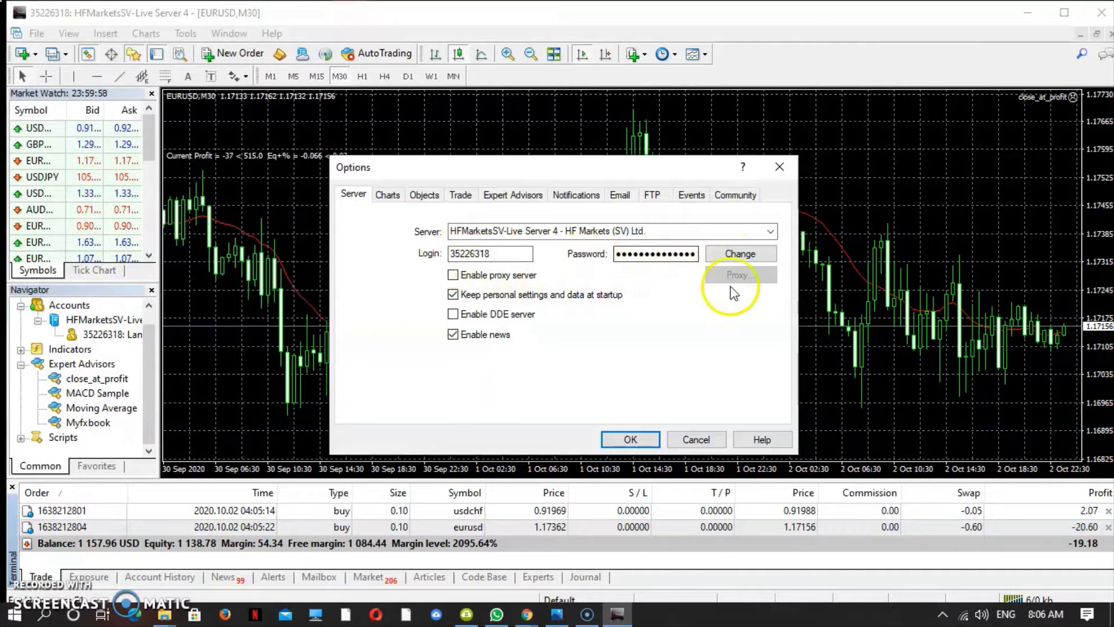
{"action": "left_click", "coordinate": [726, 255]}
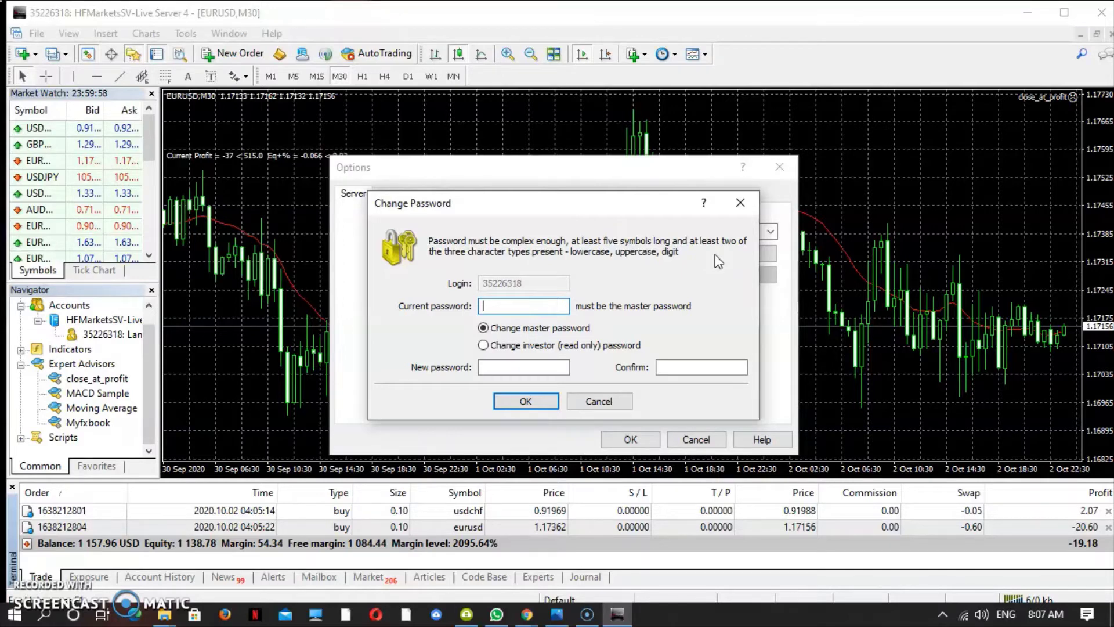
{"action": "type", "text": "**"}
{"action": "type", "text": "******"}
{"action": "type", "text": "*****"}
{"action": "type", "text": "**"}
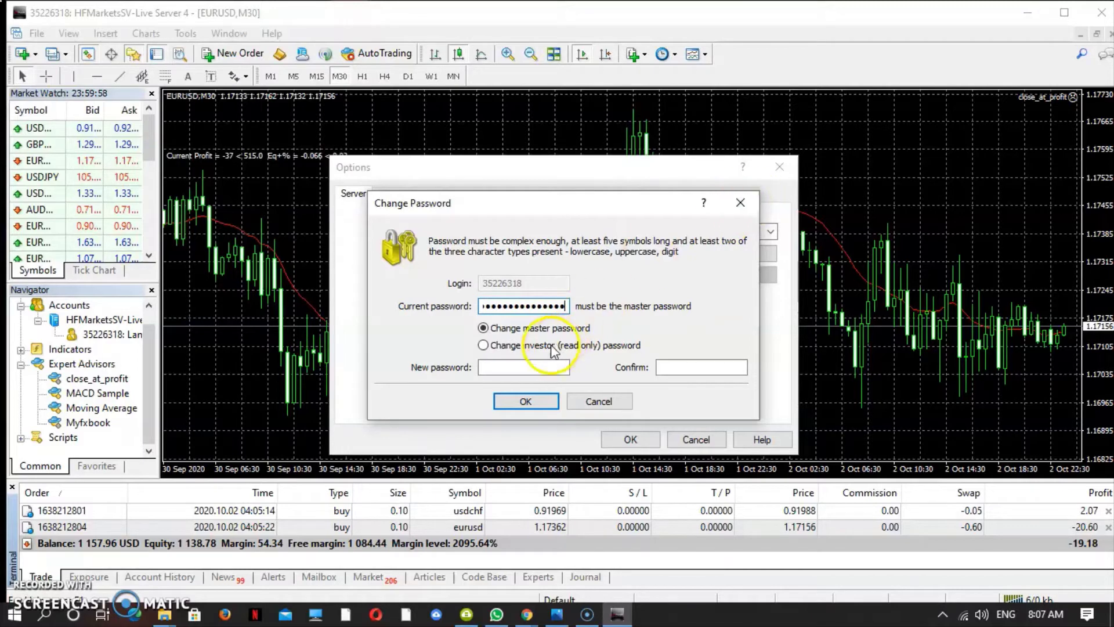
- Fill in current, new and confirmed master passwords, fixing a typo, and submit
{"action": "left_click", "coordinate": [530, 367]}
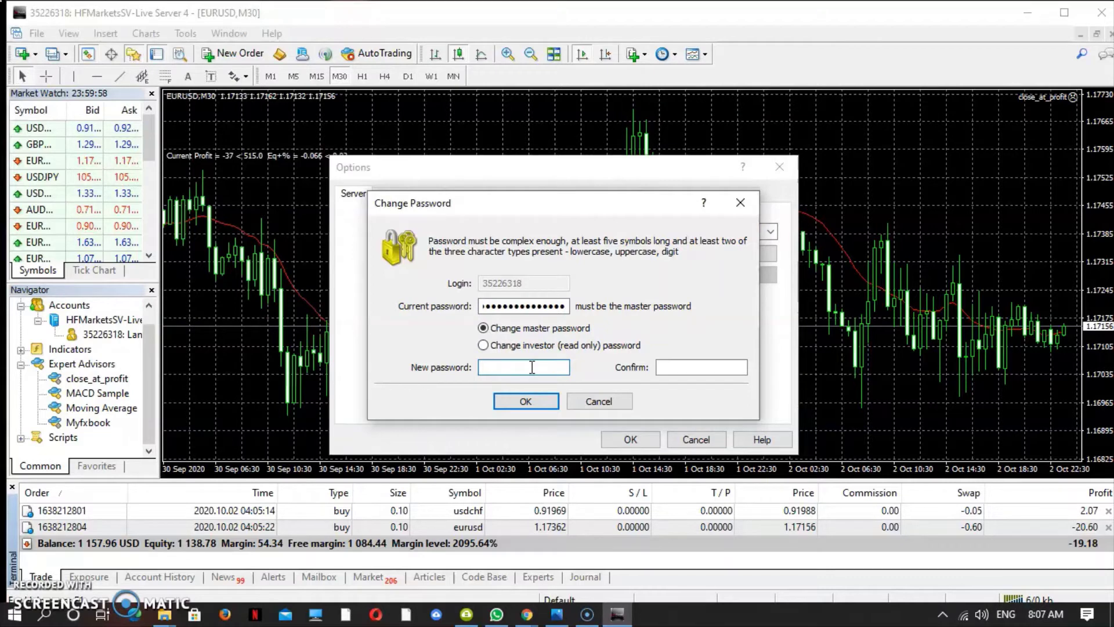
{"action": "type", "text": "*******"}
{"action": "type", "text": "**"}
{"action": "type", "text": "**"}
{"action": "type", "text": "*"}
{"action": "key", "text": "BackSpace"}
{"action": "type", "text": "**"}
{"action": "left_click", "coordinate": [694, 367]}
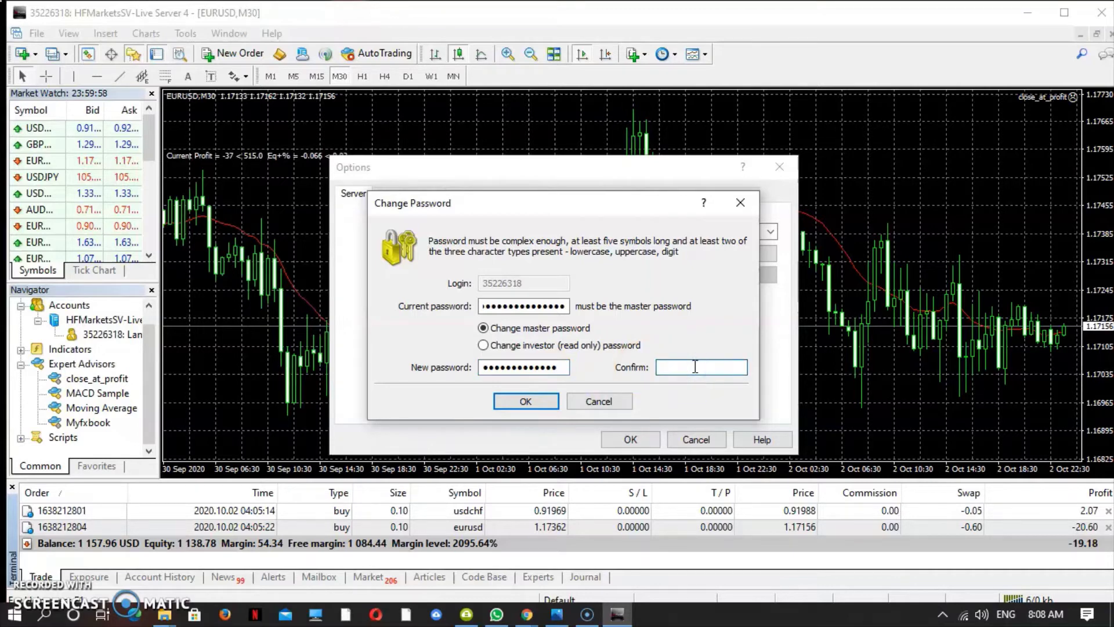
{"action": "type", "text": "*****"}
{"action": "type", "text": "****"}
{"action": "type", "text": "****"}
{"action": "left_click", "coordinate": [543, 410]}
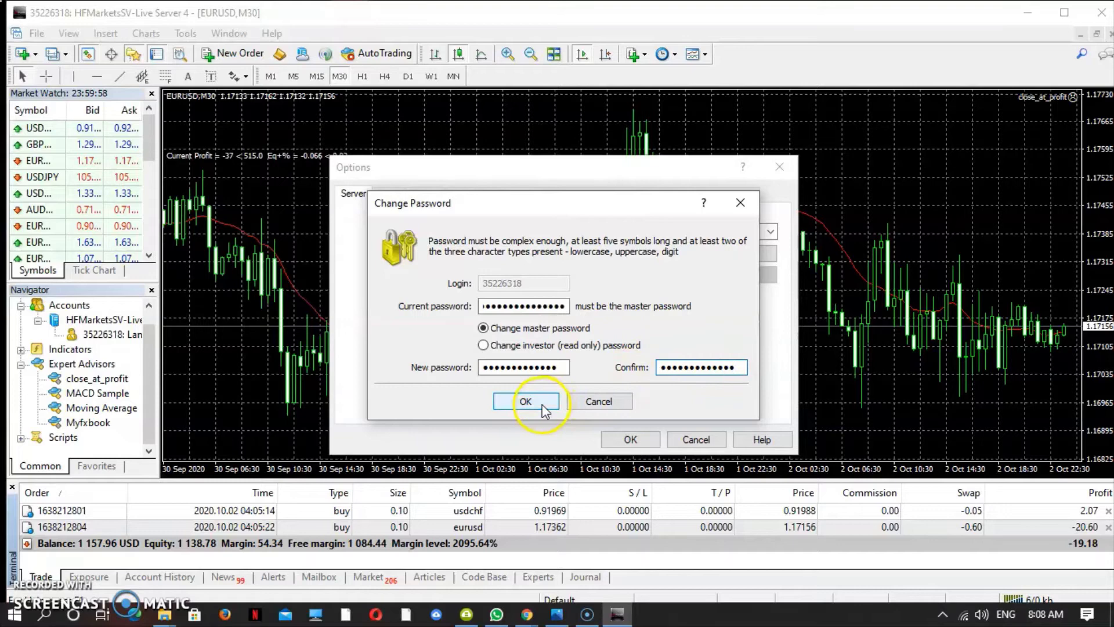
- Confirm the master password change and close the Options dialog
{"action": "left_click", "coordinate": [543, 406]}
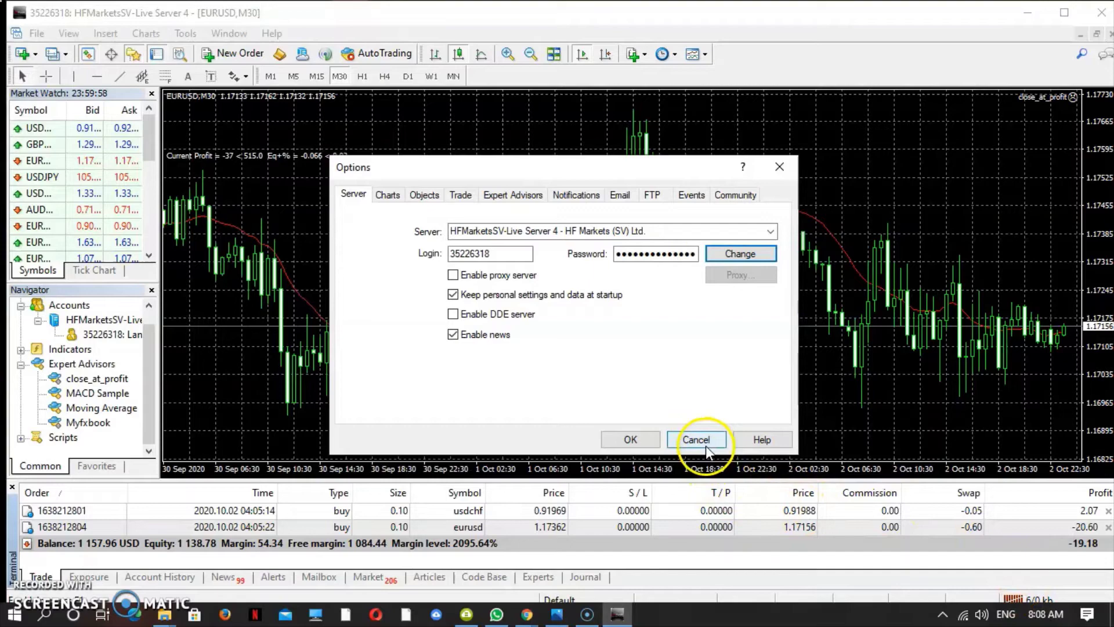
{"action": "left_click", "coordinate": [627, 439]}
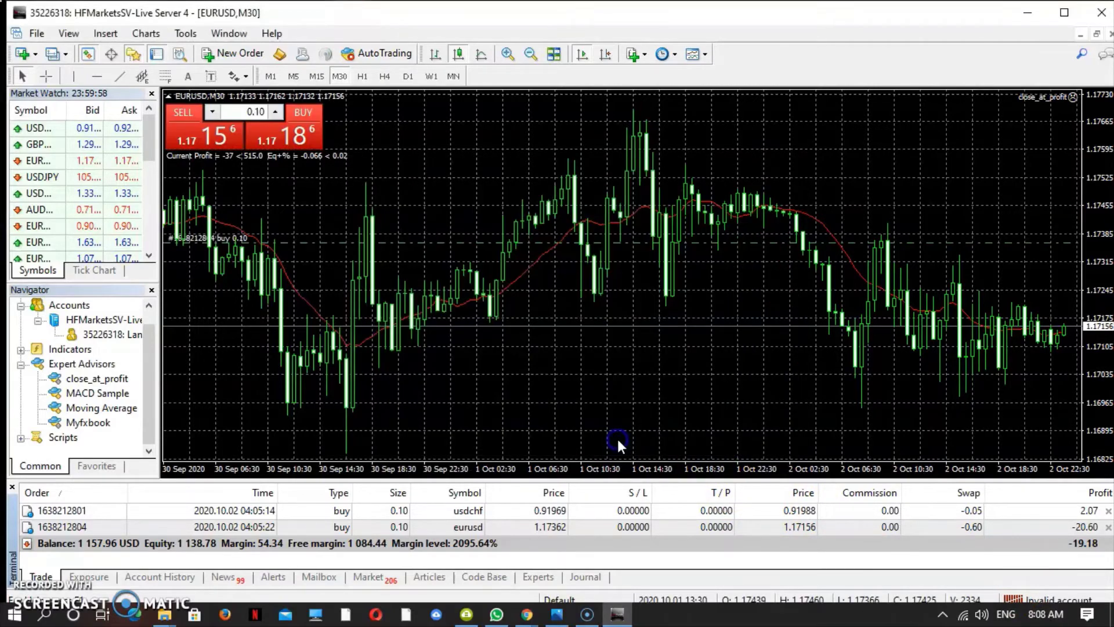
- Log in again from the File menu's login form using the new master password
{"action": "left_click", "coordinate": [37, 37]}
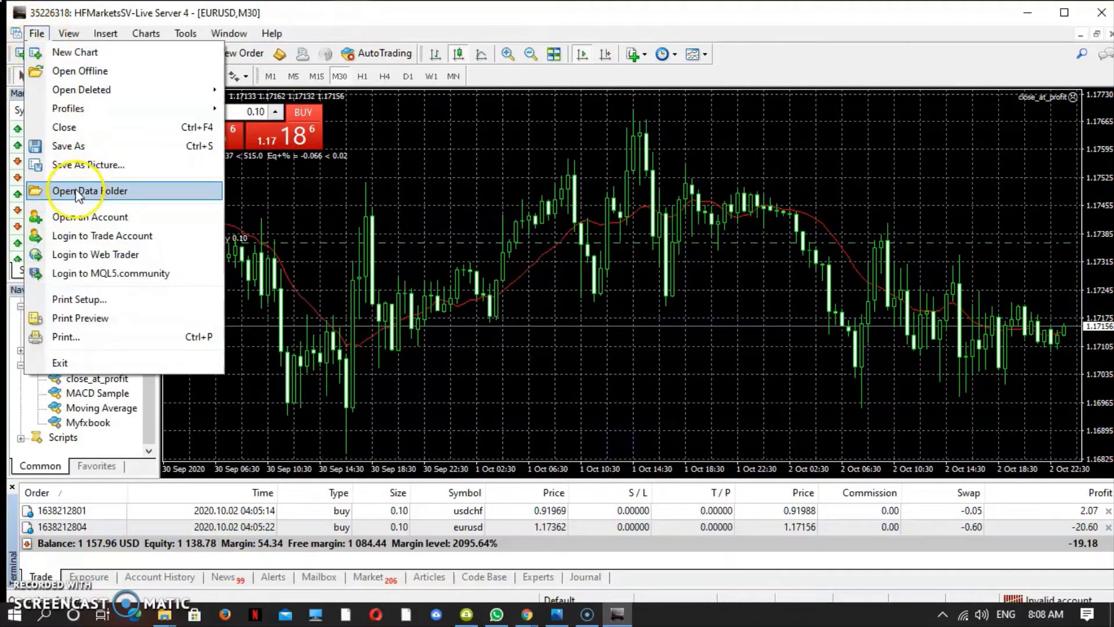
{"action": "left_click", "coordinate": [89, 238]}
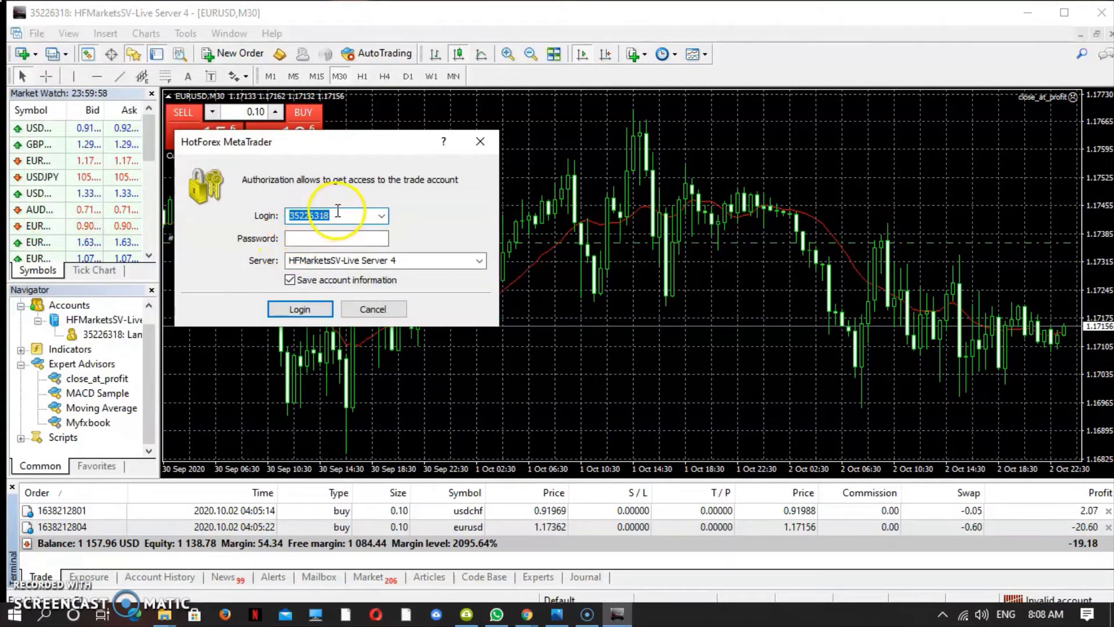
{"action": "left_click", "coordinate": [325, 238]}
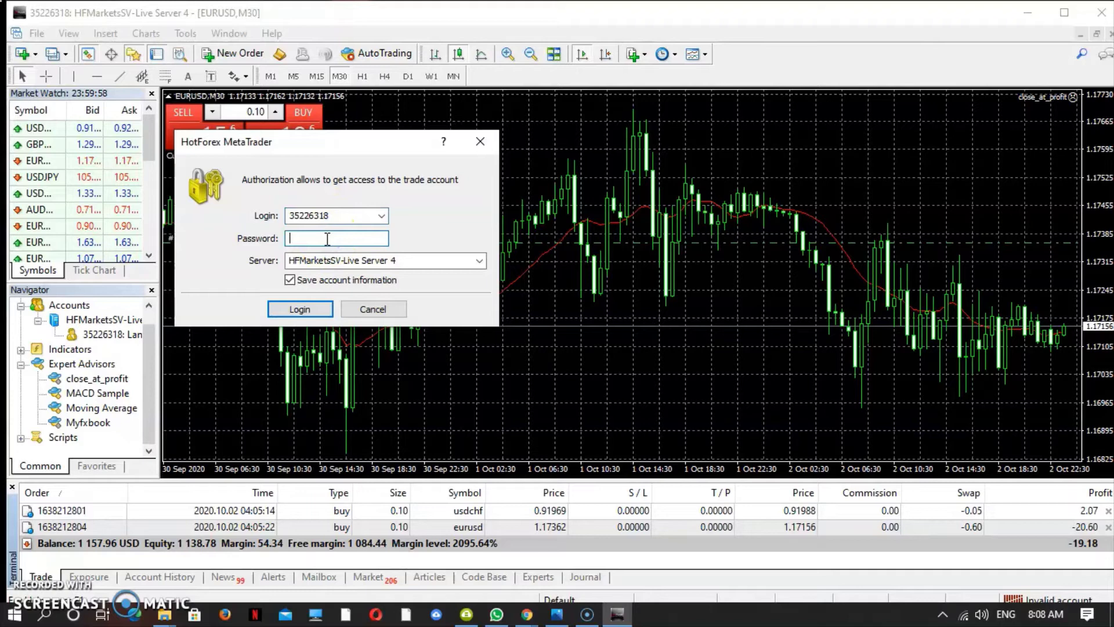
{"action": "type", "text": "*****"}
{"action": "type", "text": "*****"}
{"action": "type", "text": "**"}
{"action": "type", "text": "**"}
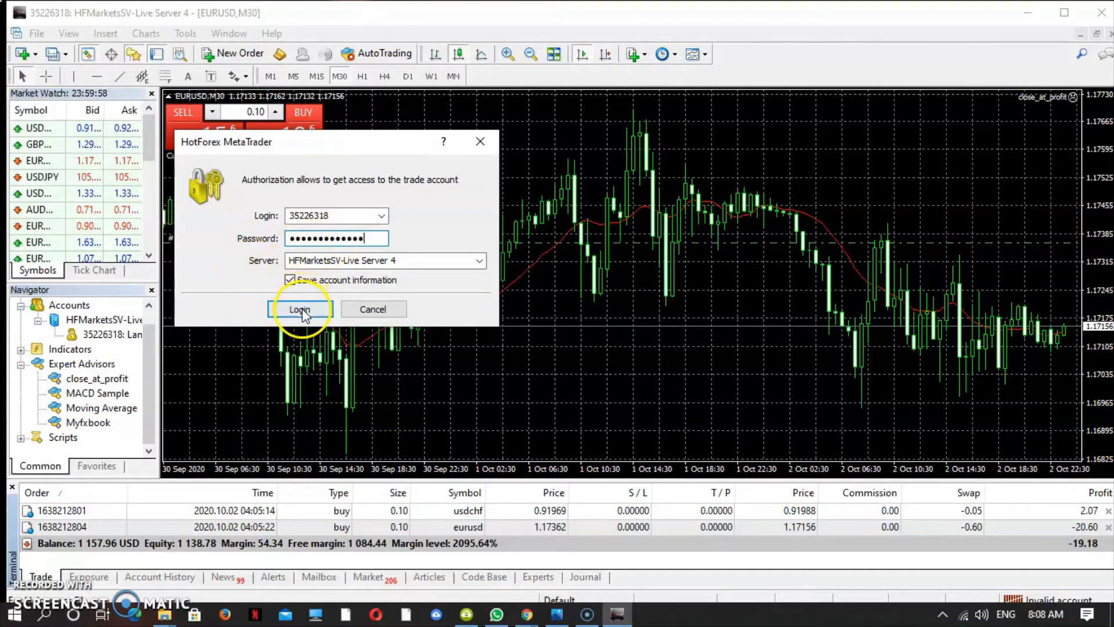
{"action": "left_click", "coordinate": [301, 311]}
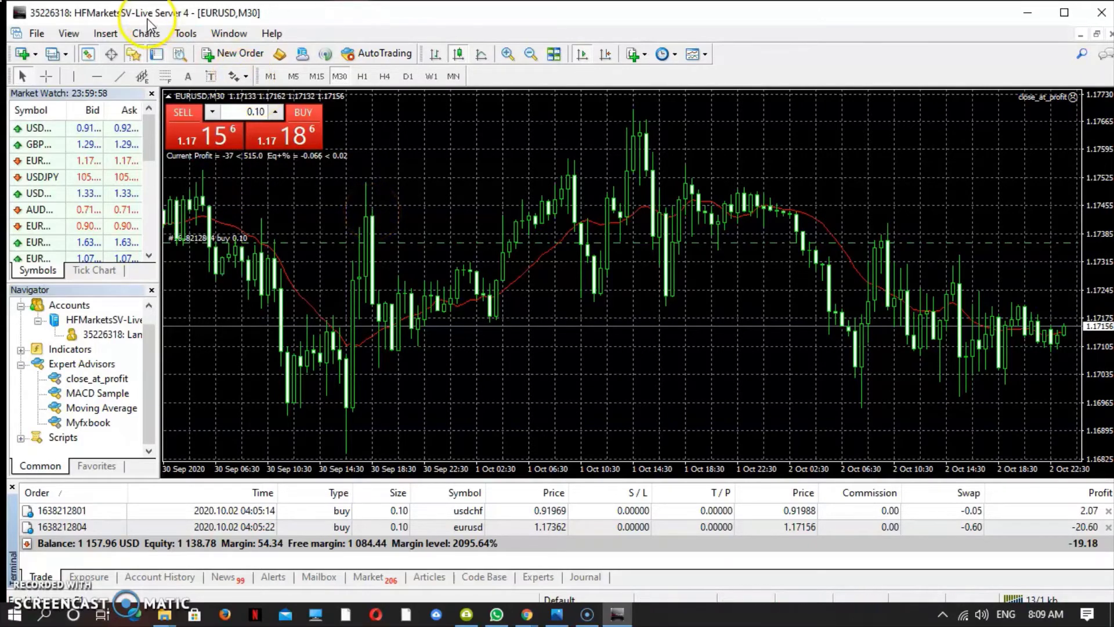
- Reopen Tools > Options on the Server tab and start another password change
{"action": "left_click", "coordinate": [183, 43]}
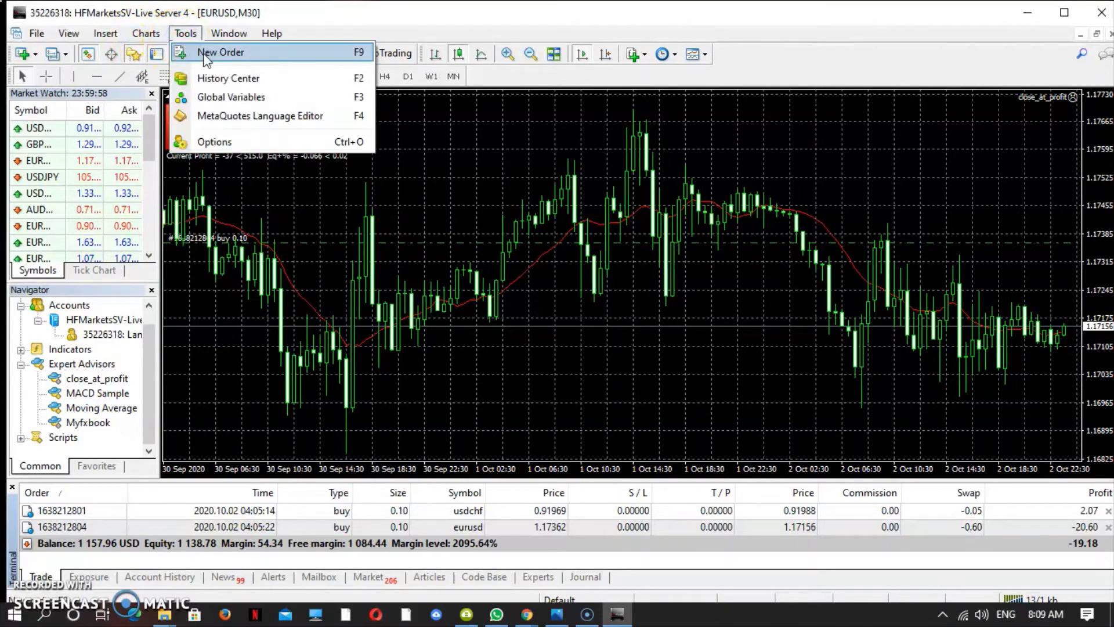
{"action": "left_click", "coordinate": [224, 140]}
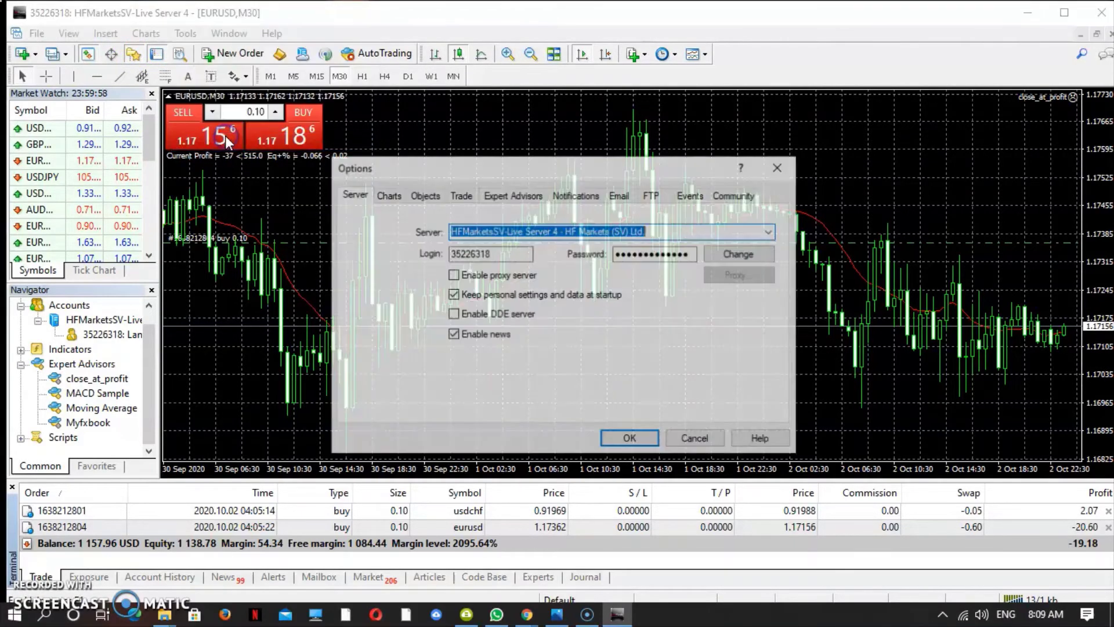
{"action": "left_click", "coordinate": [353, 203]}
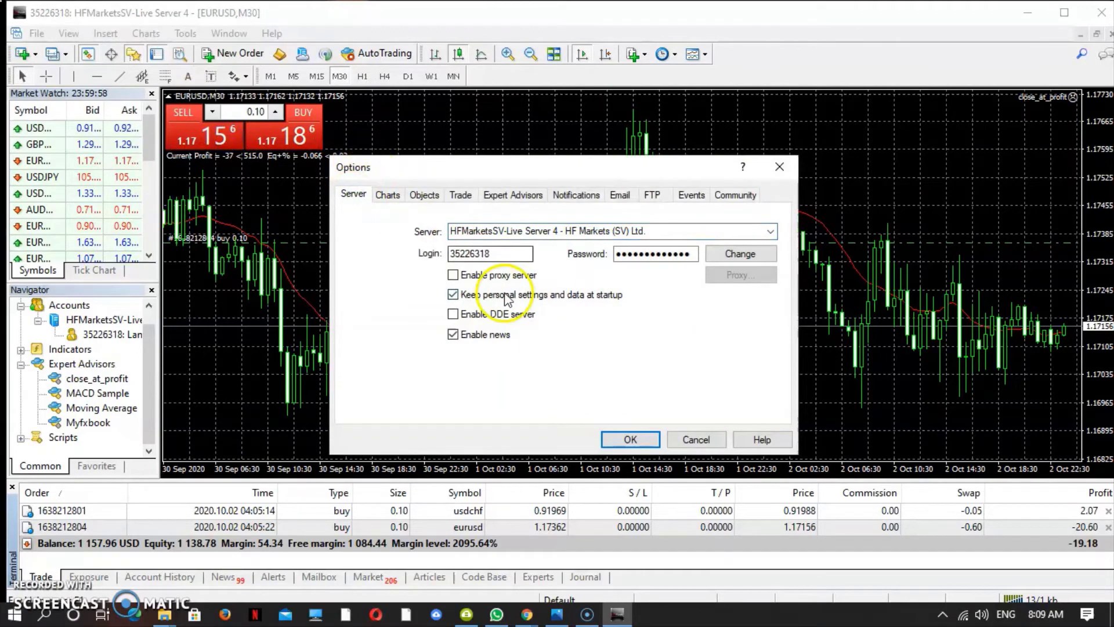
{"action": "left_click", "coordinate": [477, 254]}
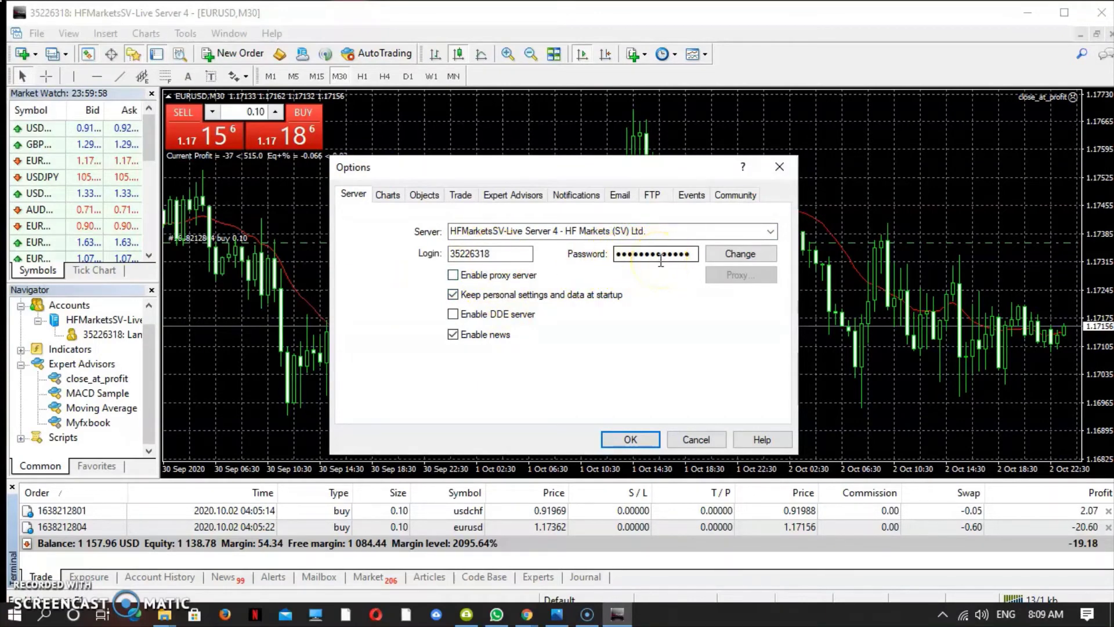
{"action": "left_click", "coordinate": [726, 251]}
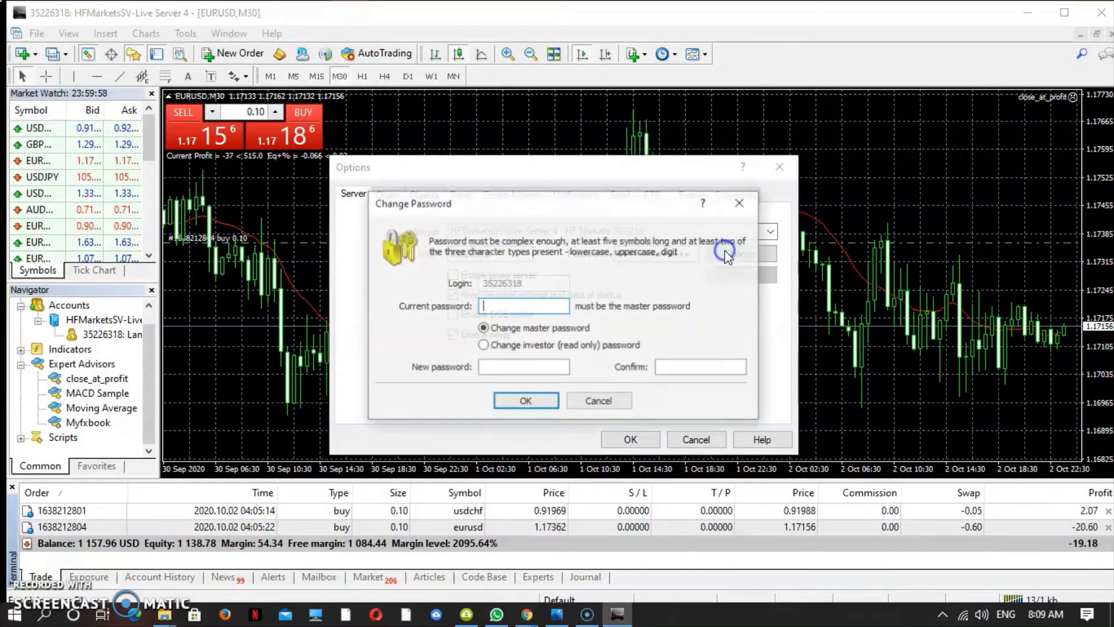
- Choose 'Change investor (read only) password' and place the cursor in Current password
{"action": "left_click", "coordinate": [566, 329]}
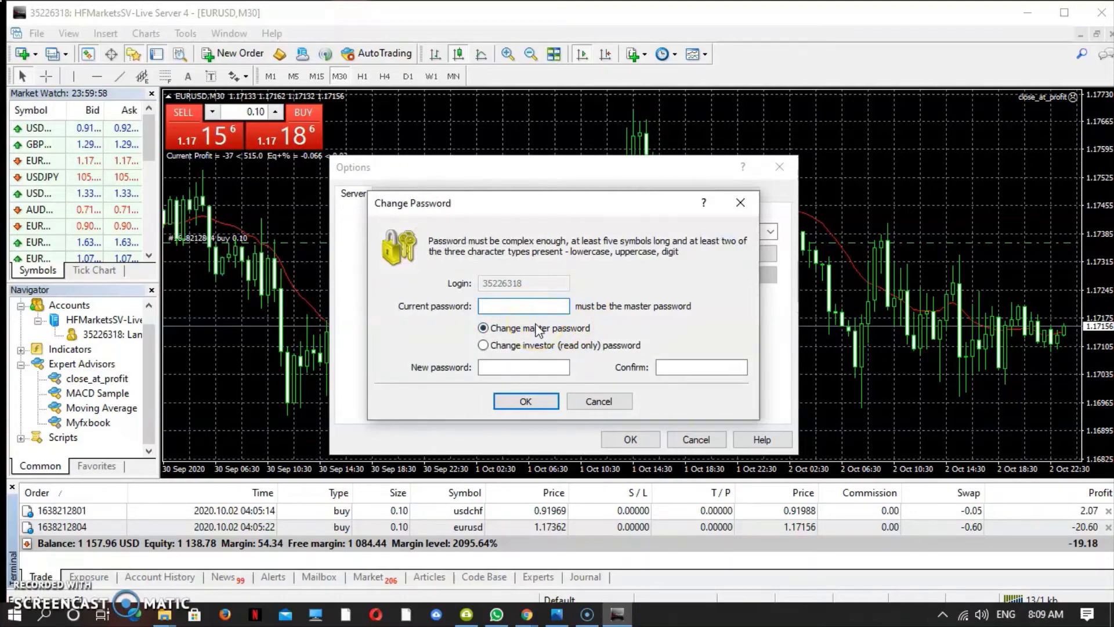
{"action": "left_click", "coordinate": [484, 329]}
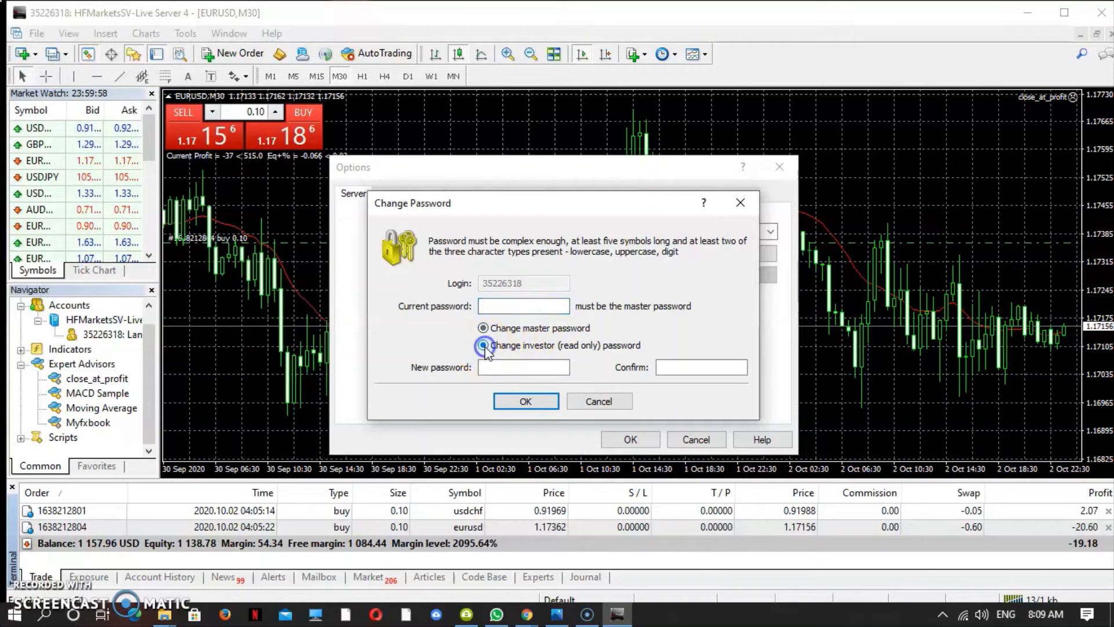
{"action": "left_click", "coordinate": [483, 346]}
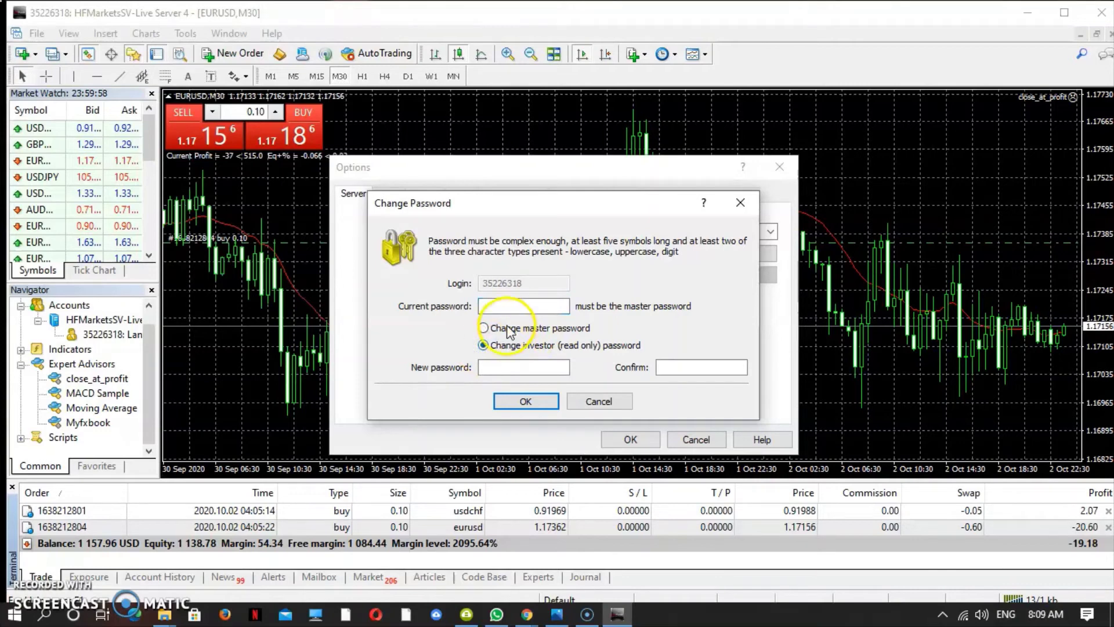
{"action": "left_click", "coordinate": [498, 358]}
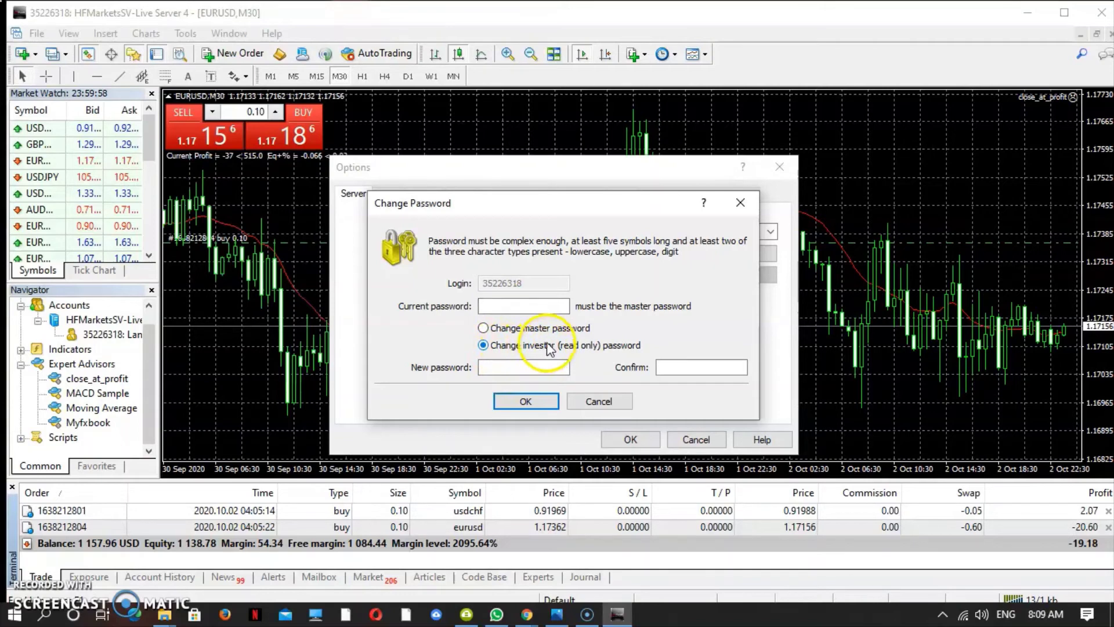
{"action": "left_click", "coordinate": [528, 309]}
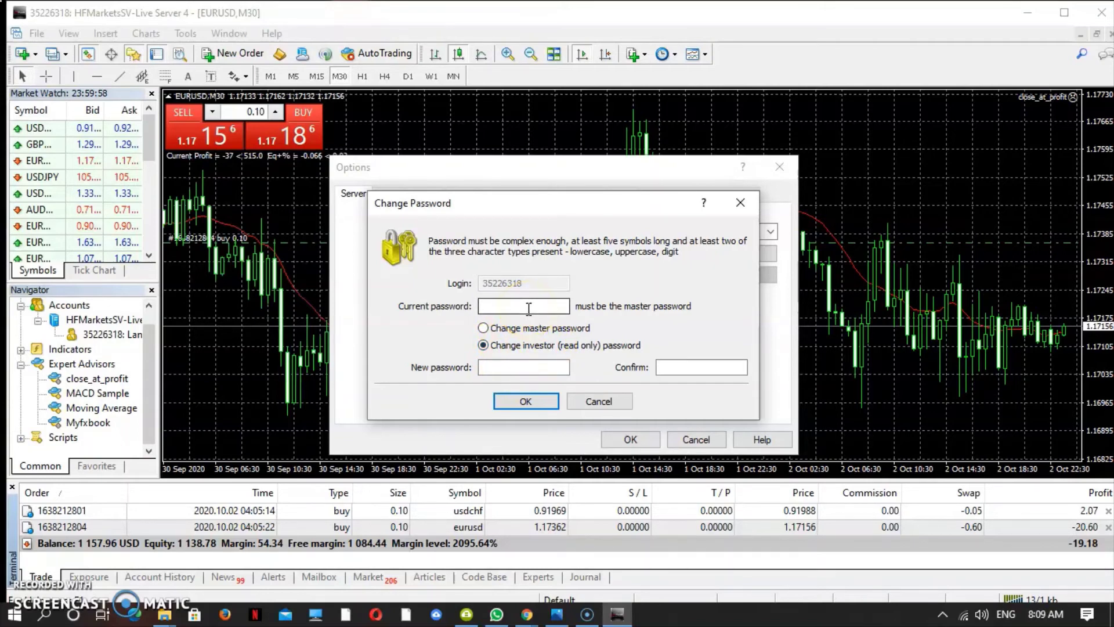
{"action": "left_click", "coordinate": [527, 309]}
{"action": "type", "text": "*******"}
{"action": "type", "text": "*****"}
{"action": "type", "text": "**"}
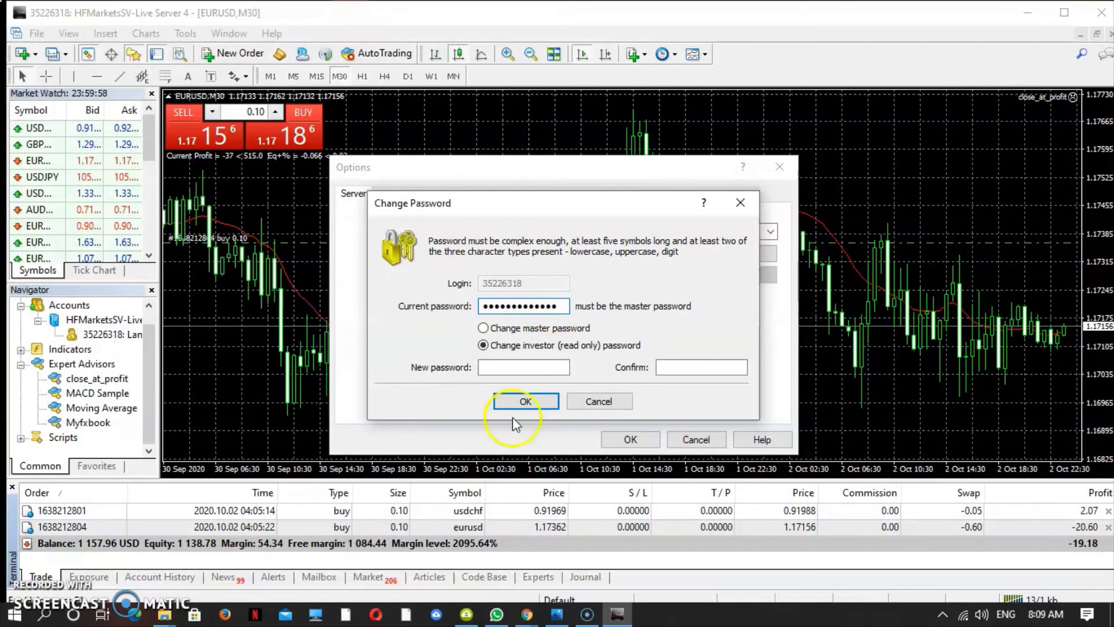
- Enter the current master password and a new investor password, plus its matching confirmation
{"action": "left_click", "coordinate": [509, 368]}
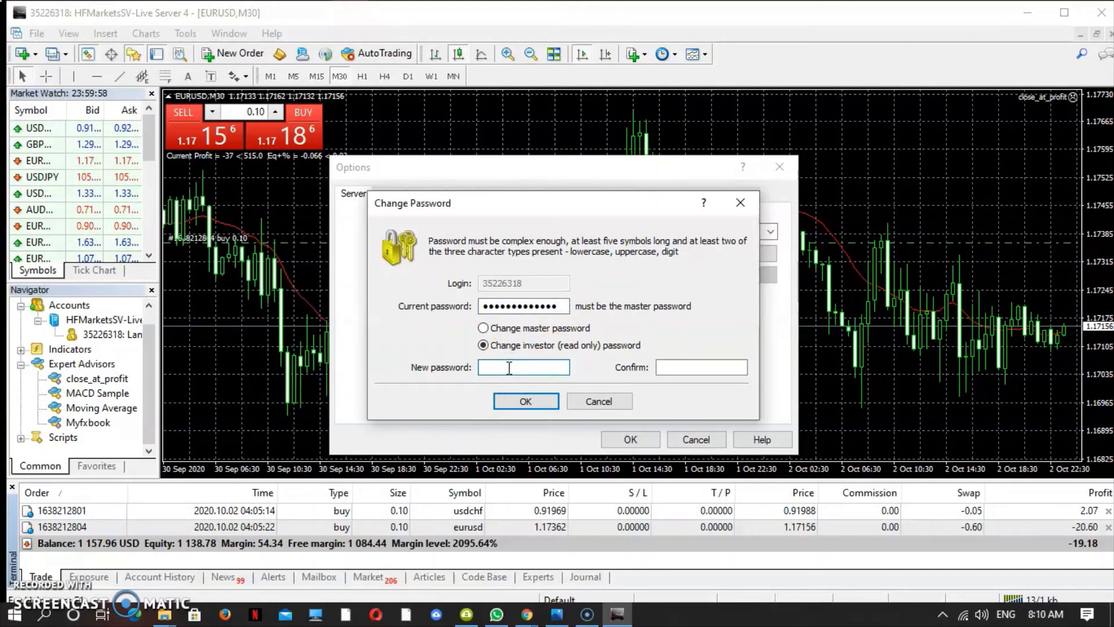
{"action": "type", "text": "******"}
{"action": "left_click", "coordinate": [677, 368]}
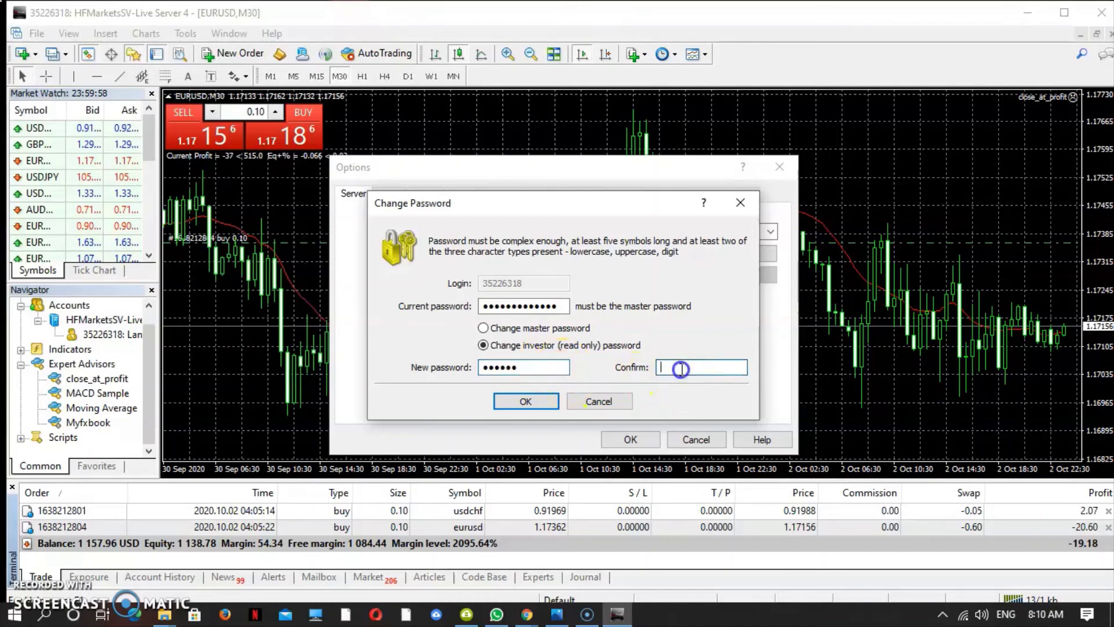
{"action": "type", "text": "******"}
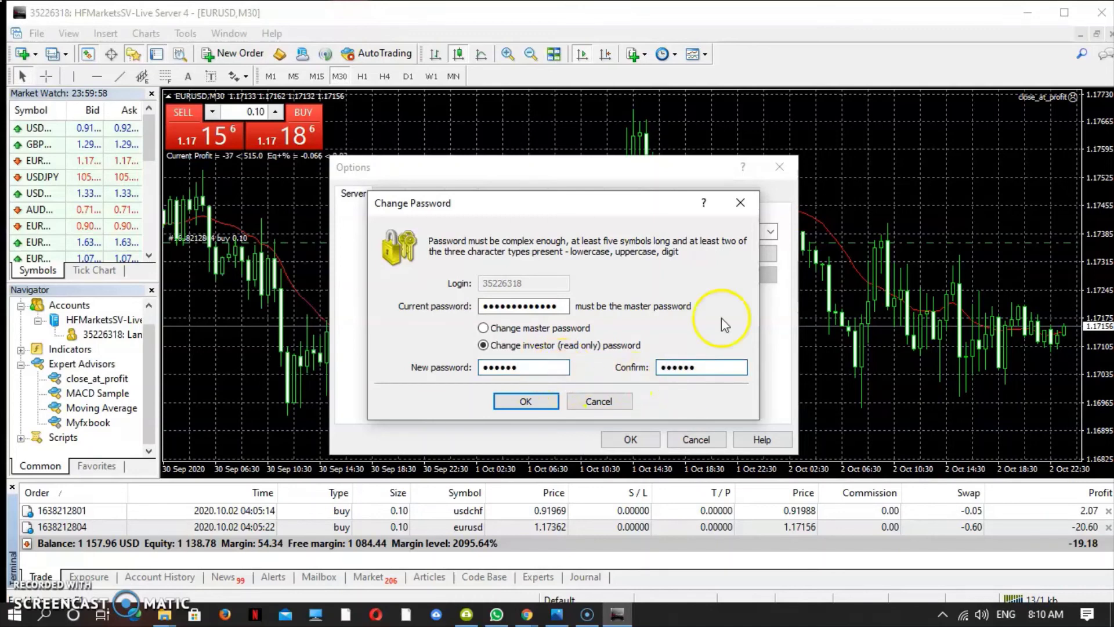